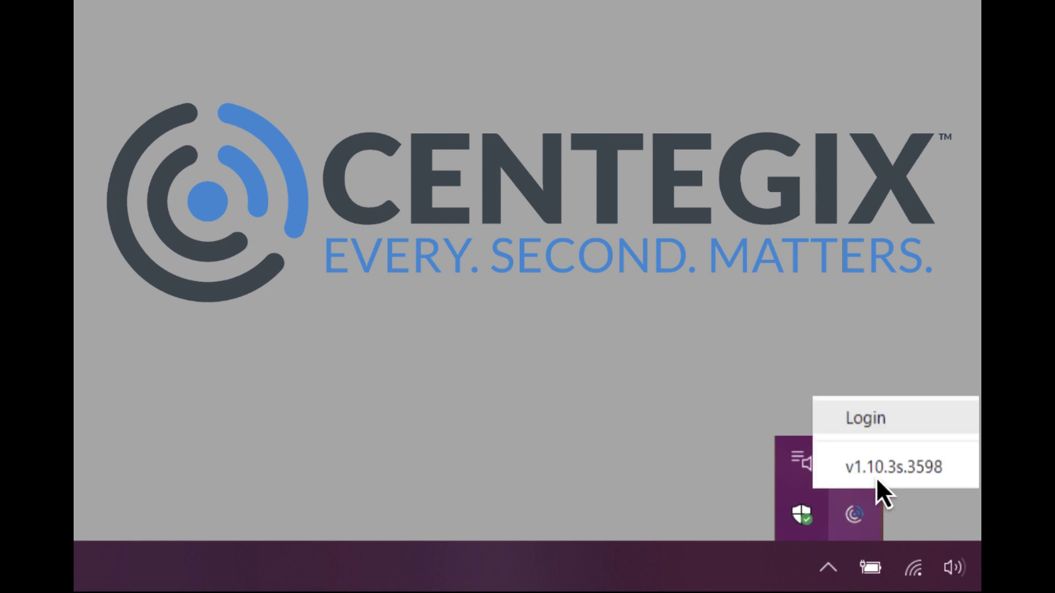
Open the Centegix Crisis Alert login window from the tray icon to sign in
left_click(903, 425)
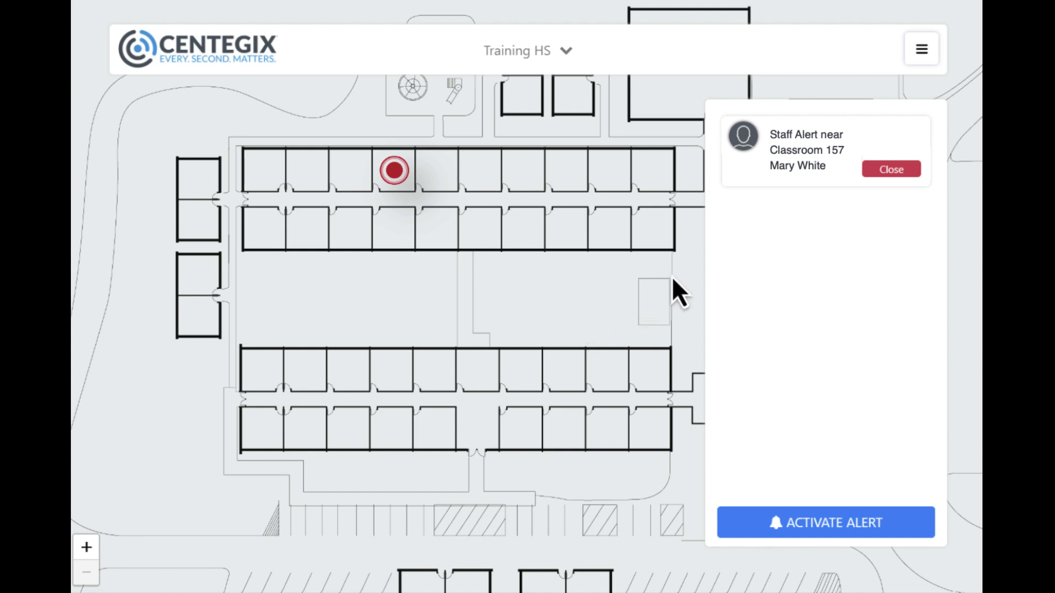
Begin closing the Classroom 157 staff alert with Physical Altercation as the reason
left_click(894, 175)
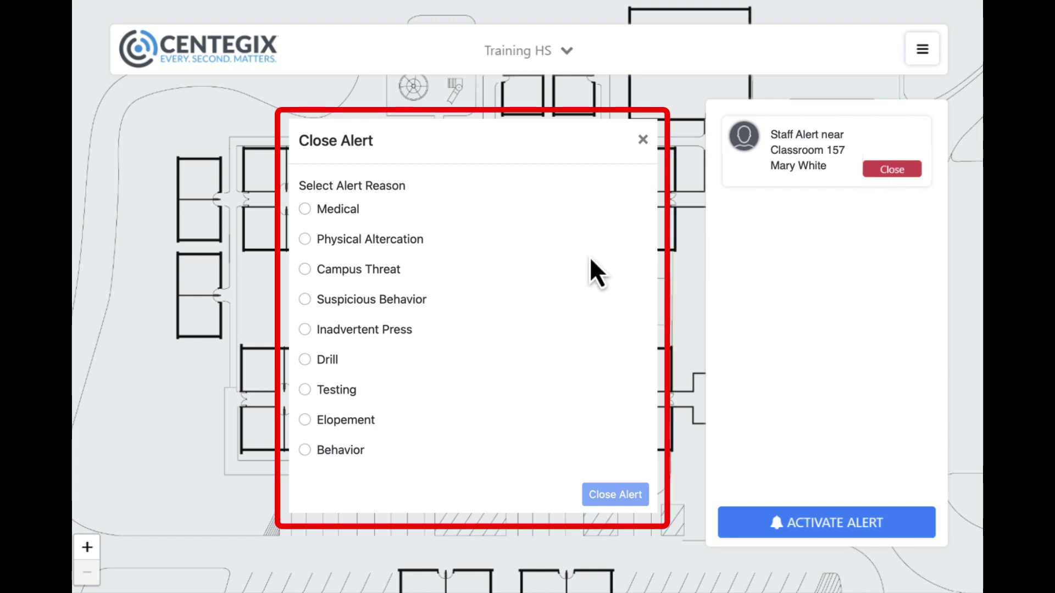
left_click(306, 242)
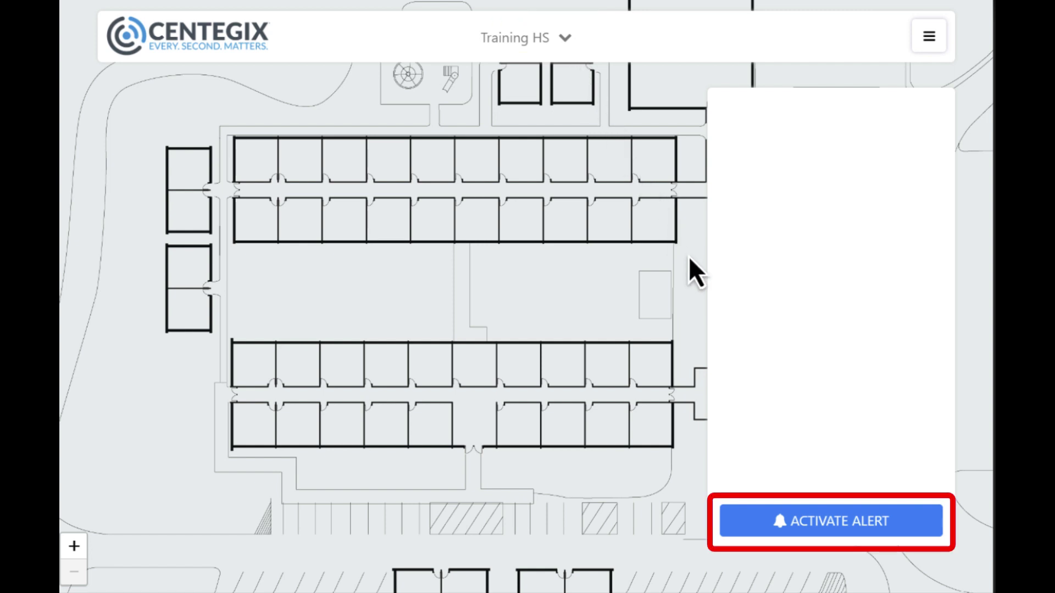
Start a new campus alert to bring up the Lockdown-to-Drill Lockdown alert types
left_click(842, 523)
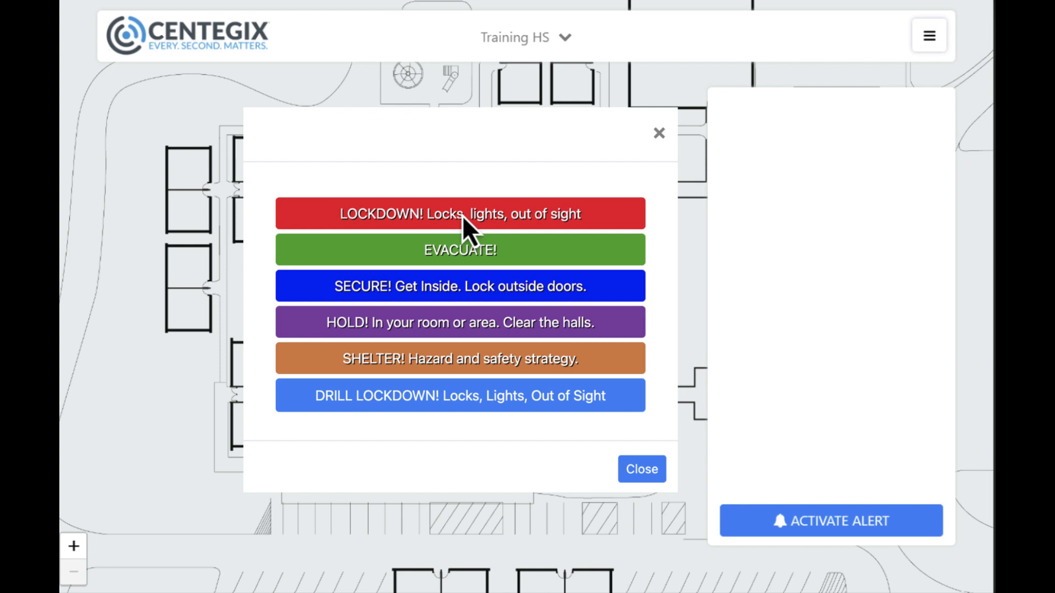
Activate a Lockdown alert (Locks, lights, out of sight) for Training HS
left_click(463, 216)
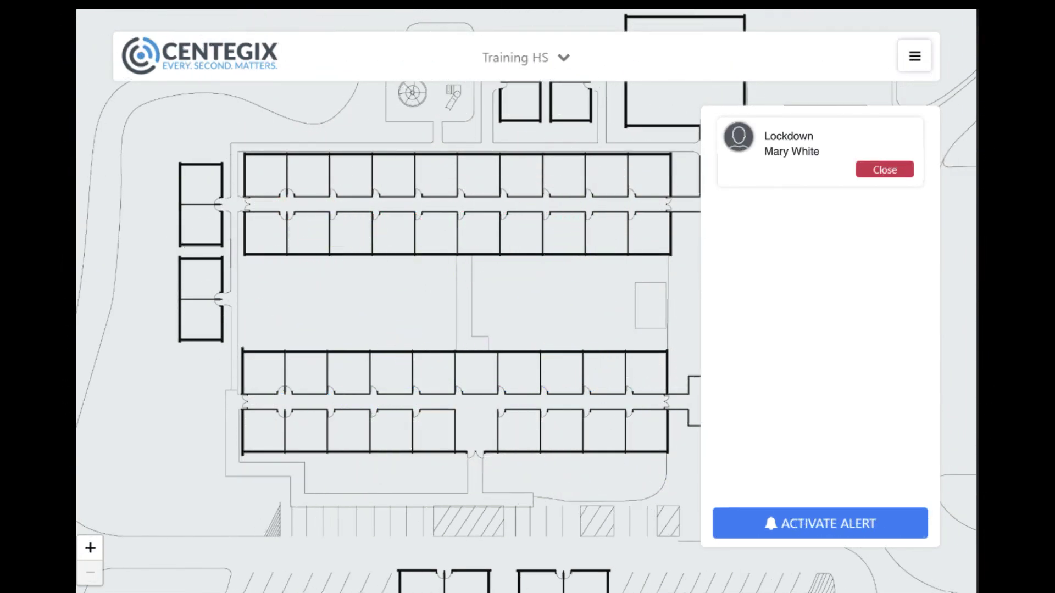